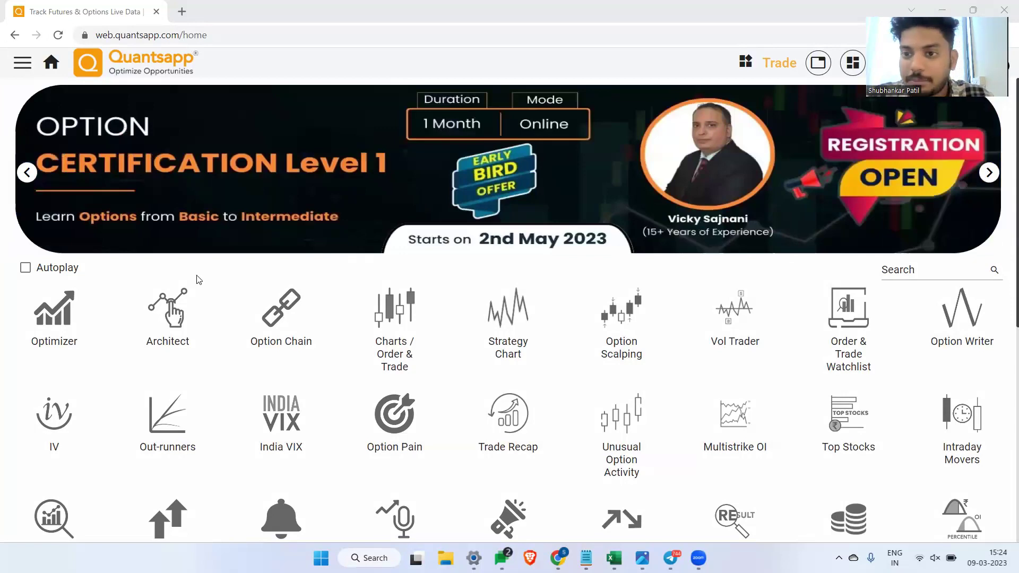
Start an Option Architect custom strategy buying 50 NIFTY futures expiring 29-Mar-23.
left_click(167, 316)
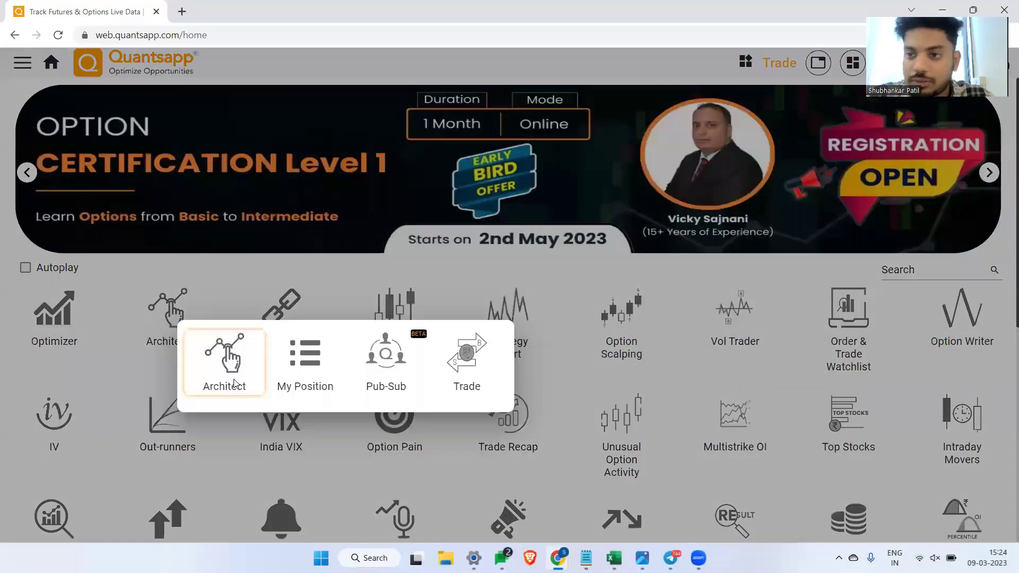
left_click(234, 383)
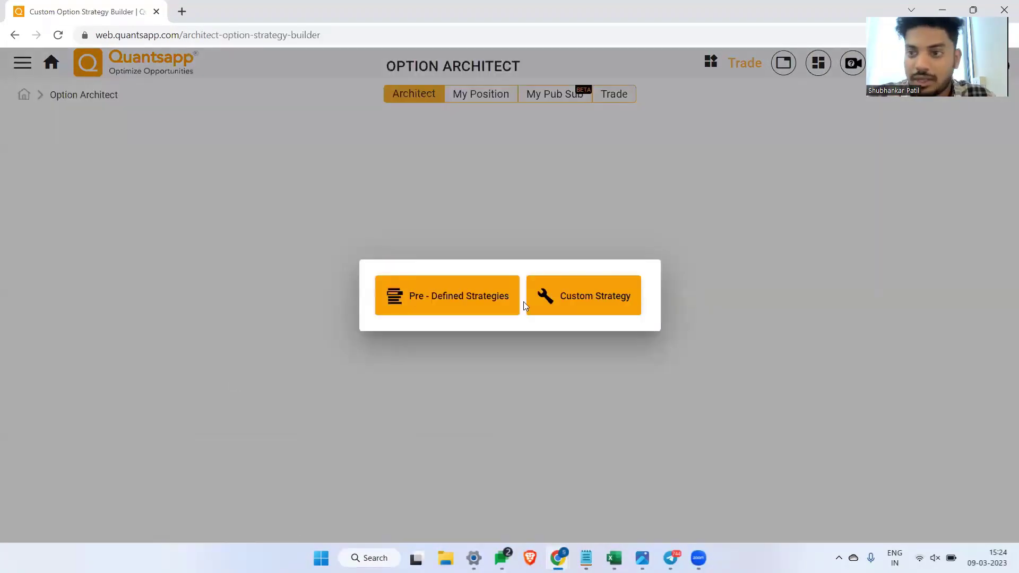
left_click(574, 303)
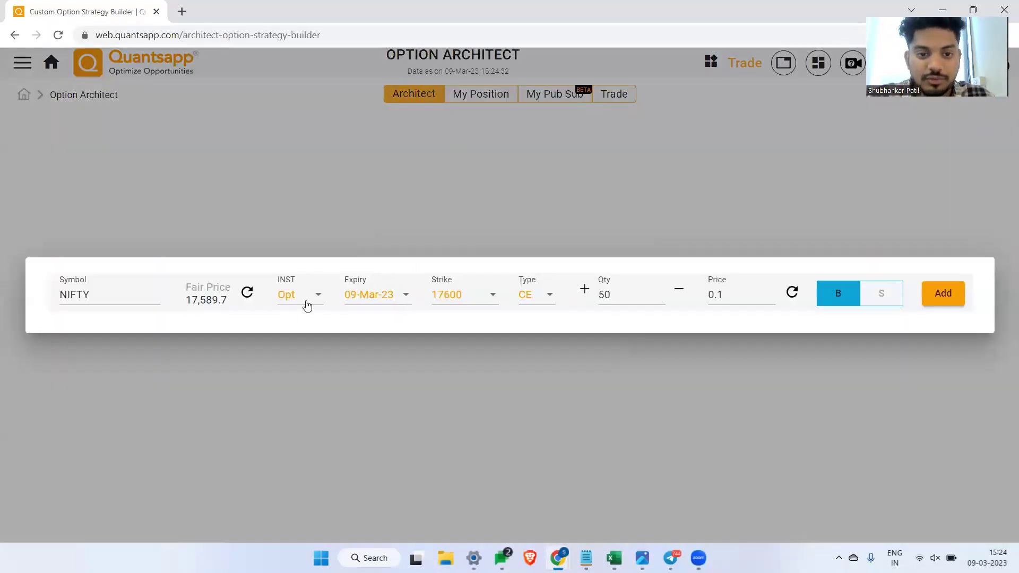
left_click(307, 305)
left_click(316, 348)
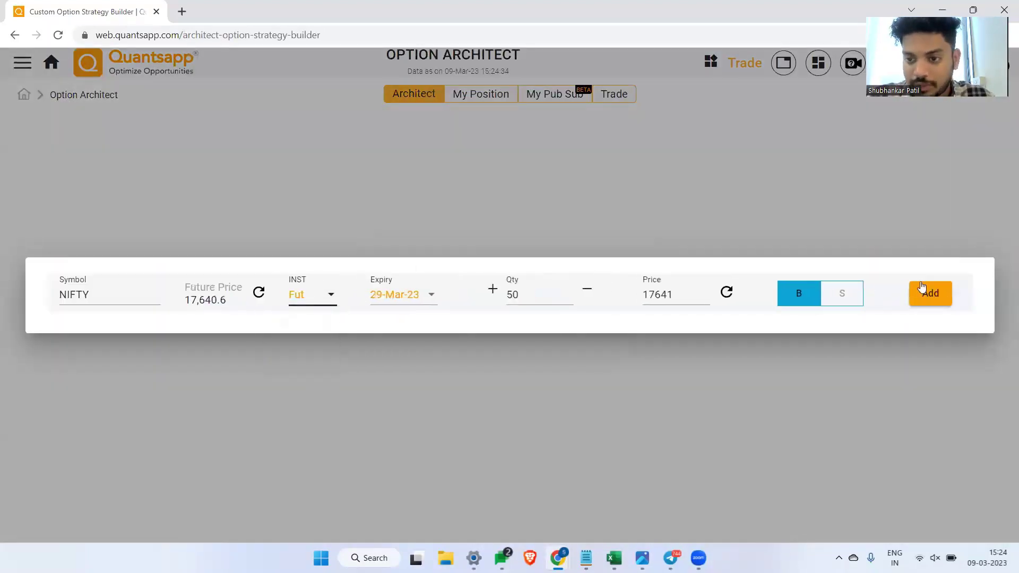
left_click(936, 303)
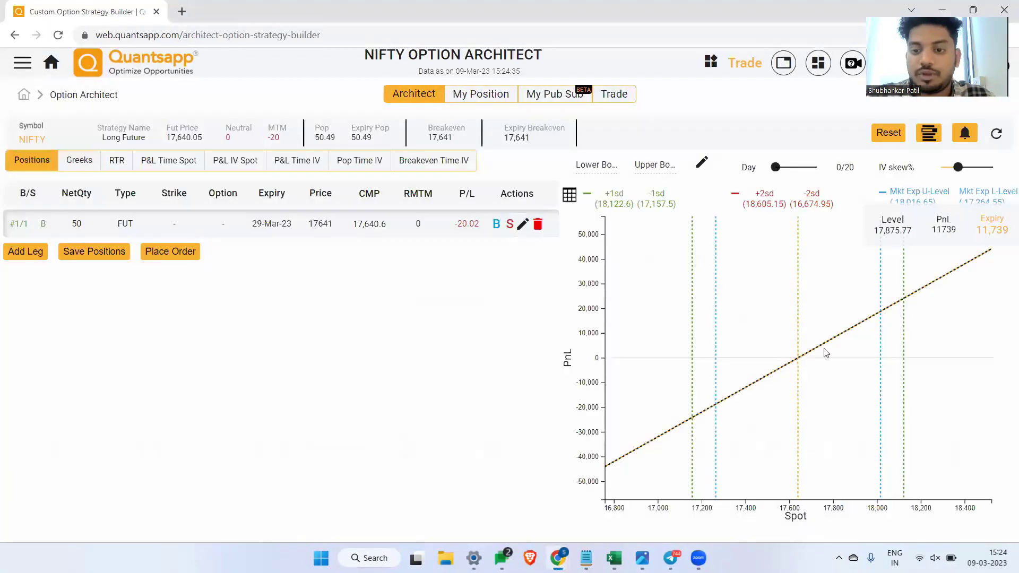
Add a bought NIFTY 17600 PE leg with 29-Mar-23 expiry to the strategy.
left_click(32, 249)
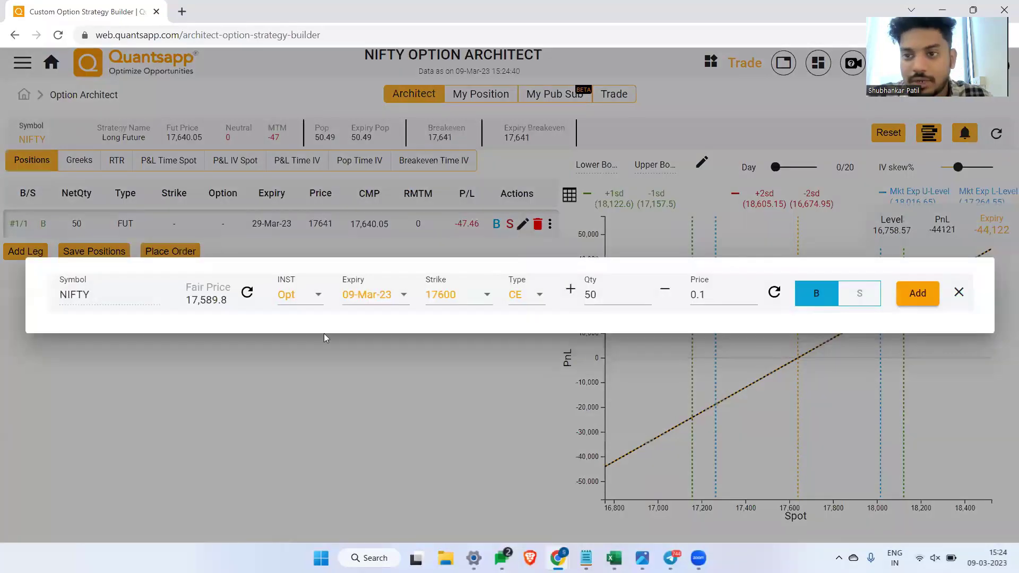
left_click(385, 299)
left_click(385, 418)
left_click(488, 289)
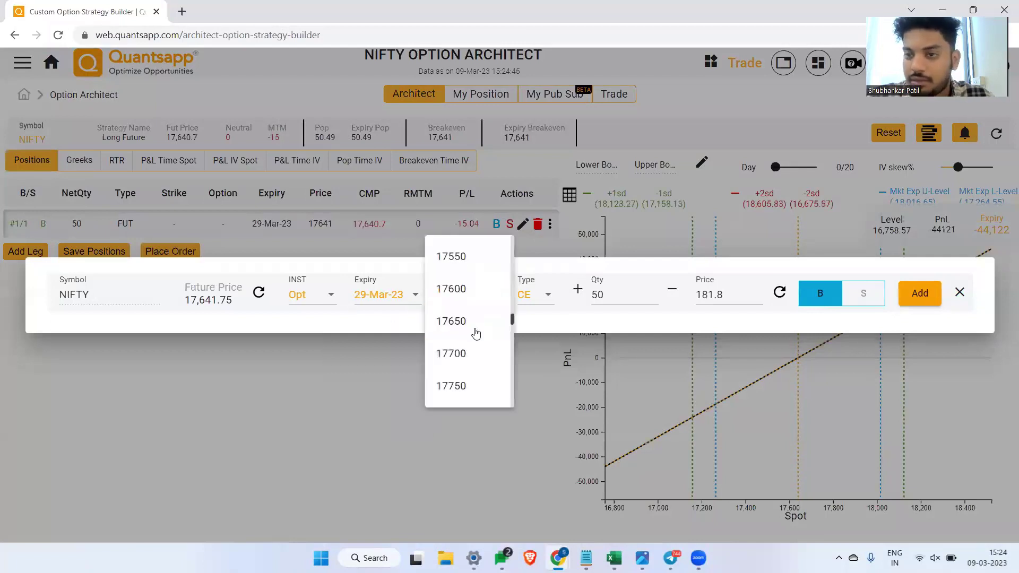
left_click(475, 288)
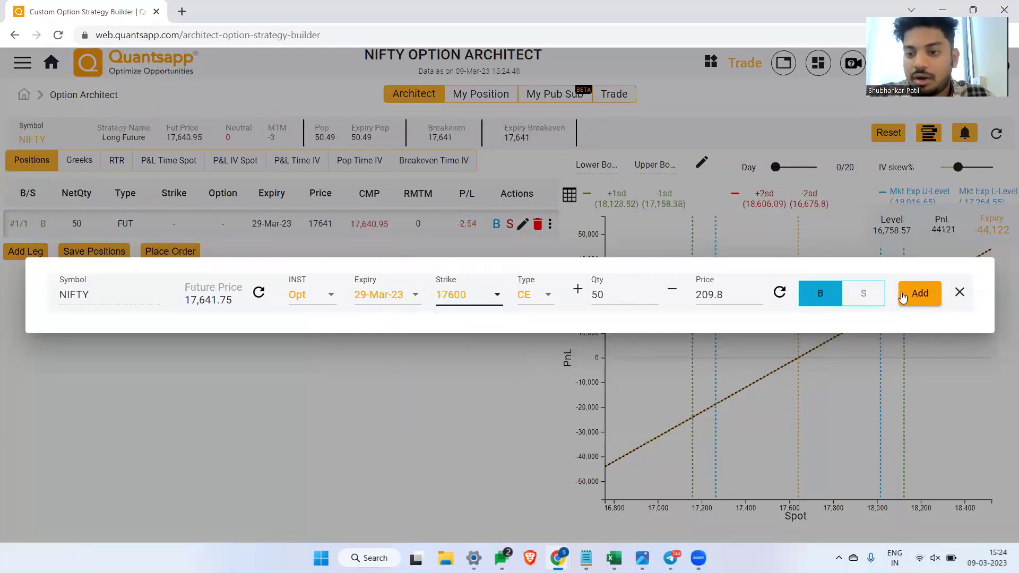
left_click(540, 303)
left_click(538, 356)
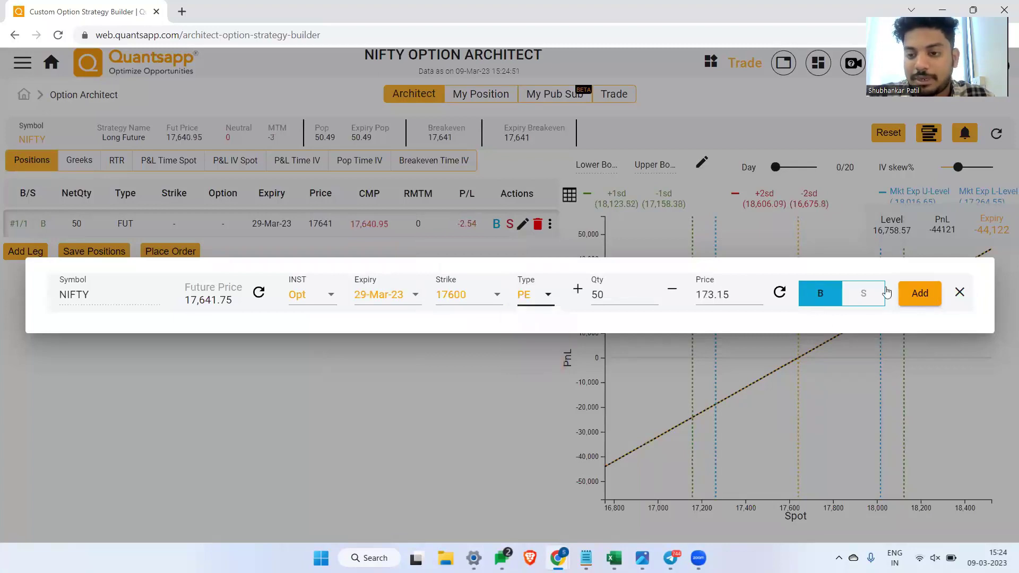
left_click(930, 298)
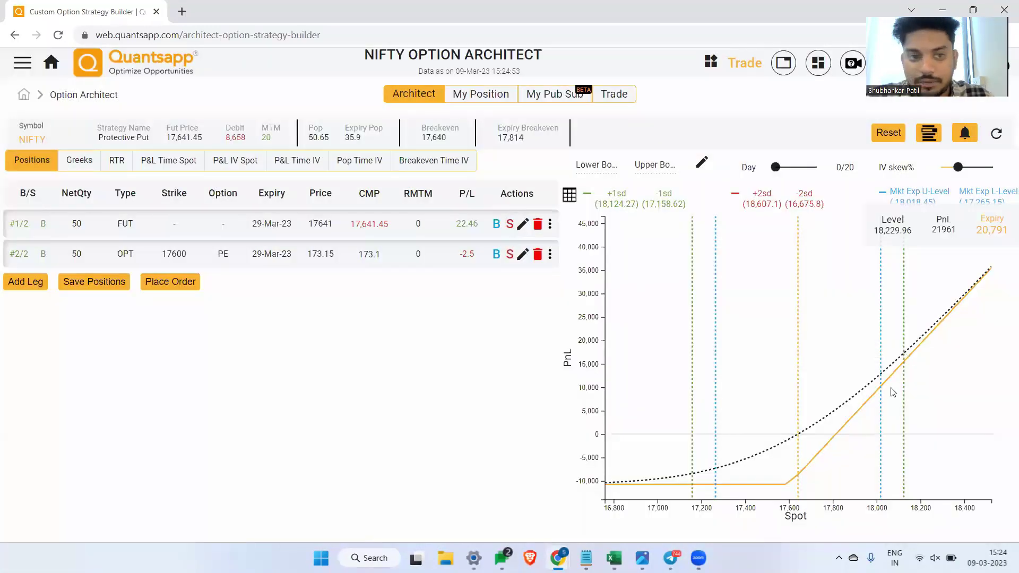
Delete the 17600 PE leg from the Protective Put, keeping only the long future.
left_click_drag(94, 130, 141, 146)
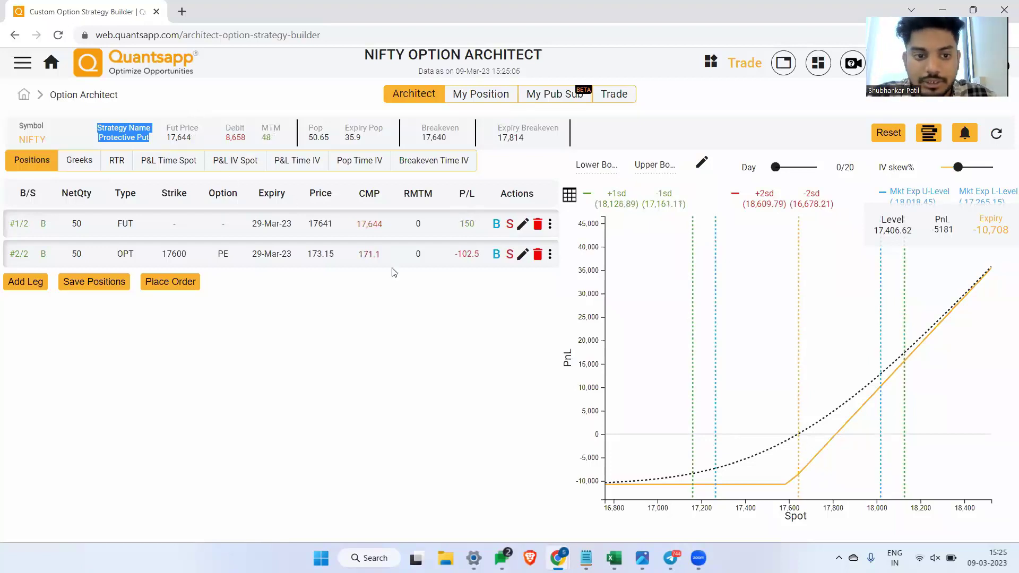
left_click(538, 256)
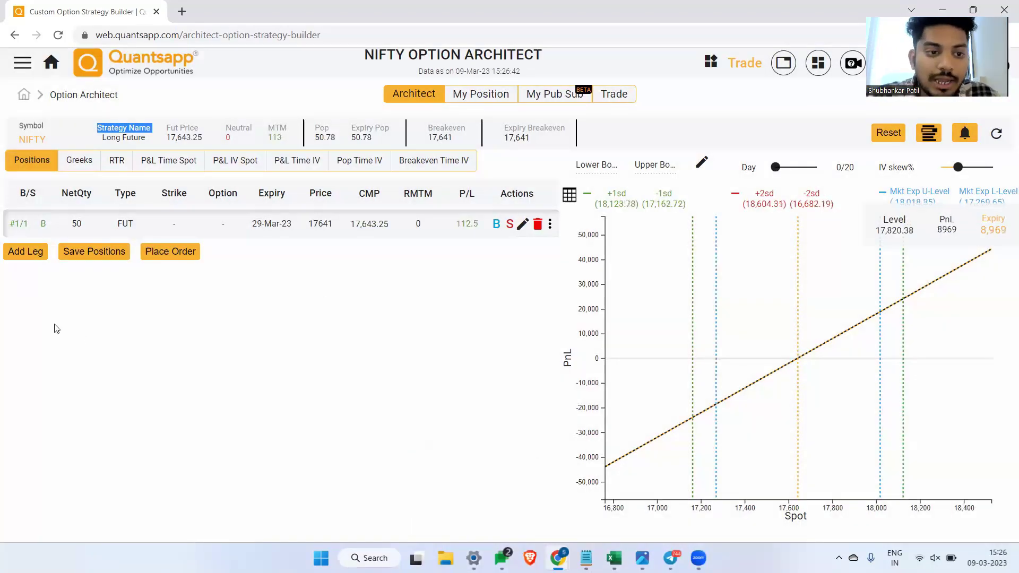
Set up a new bought leg: 29-Mar-23 expiry, strike 17600 (corrected from 17700), type PE.
left_click(34, 252)
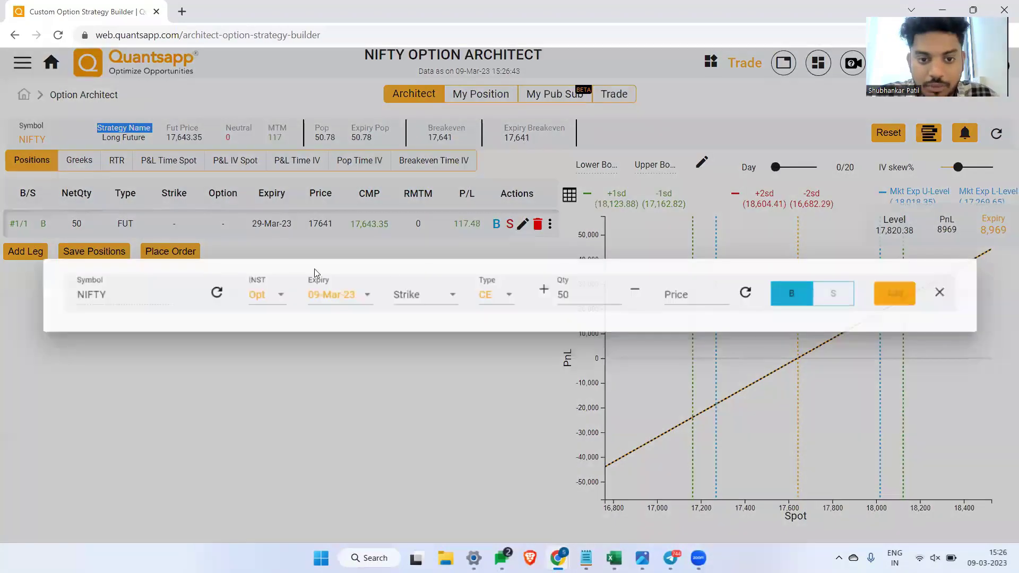
left_click(406, 295)
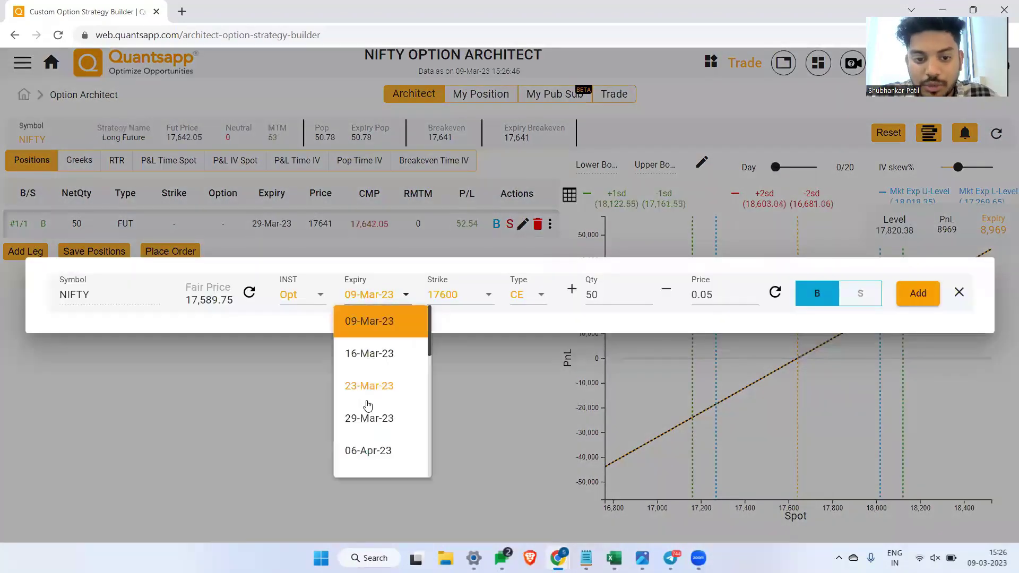
left_click(367, 420)
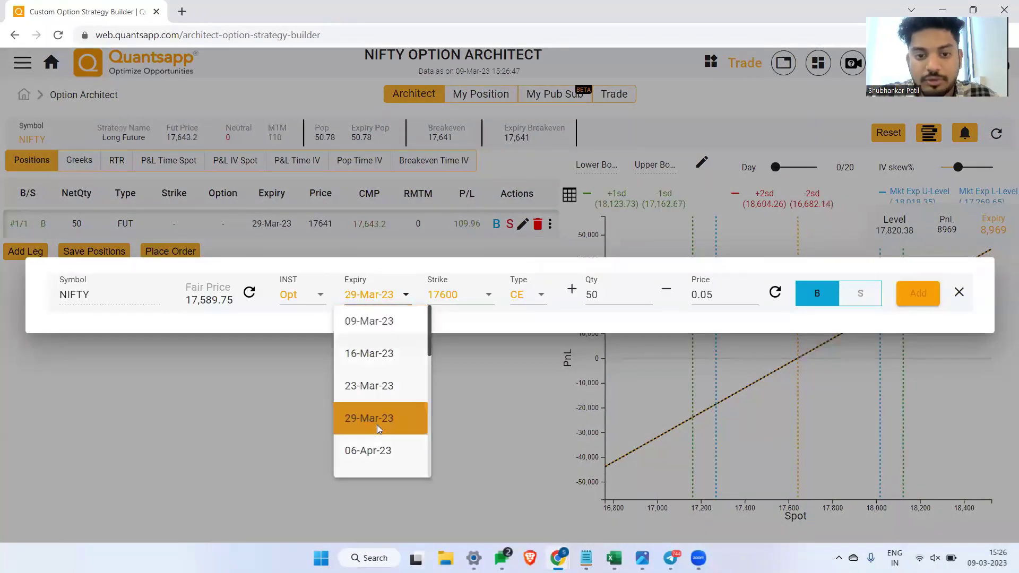
left_click(460, 305)
left_click(467, 365)
left_click(477, 303)
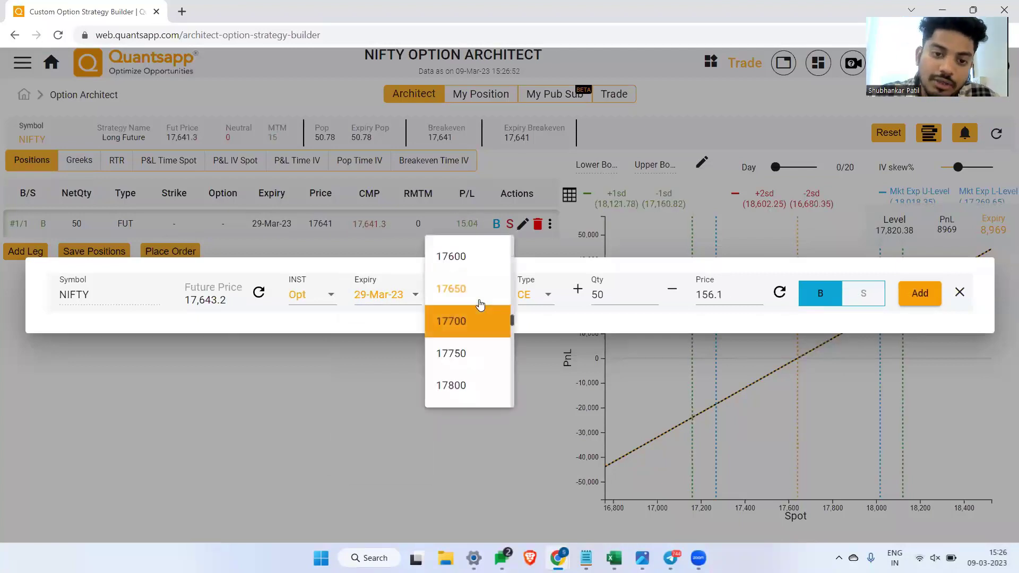
left_click(481, 258)
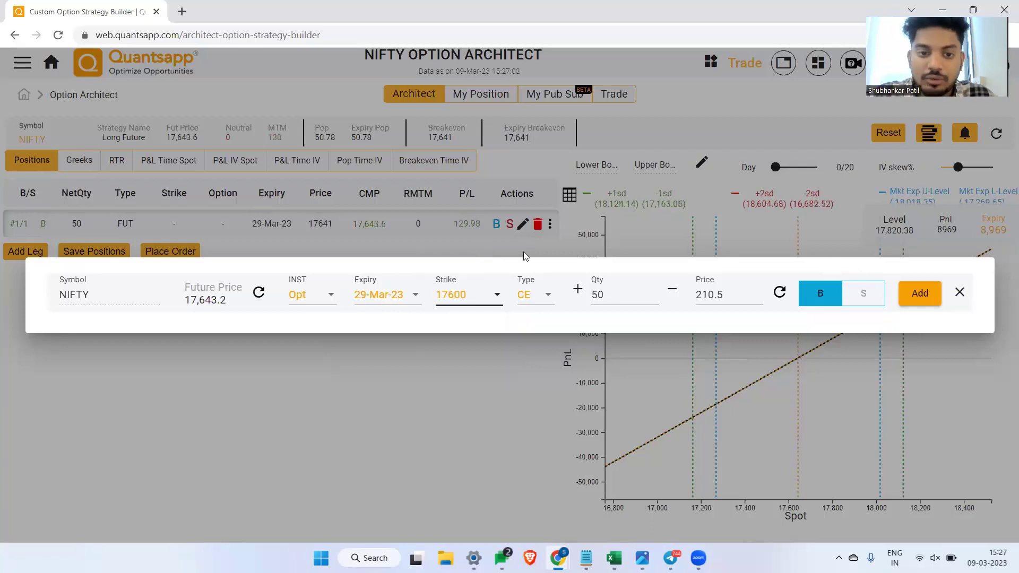
left_click(541, 296)
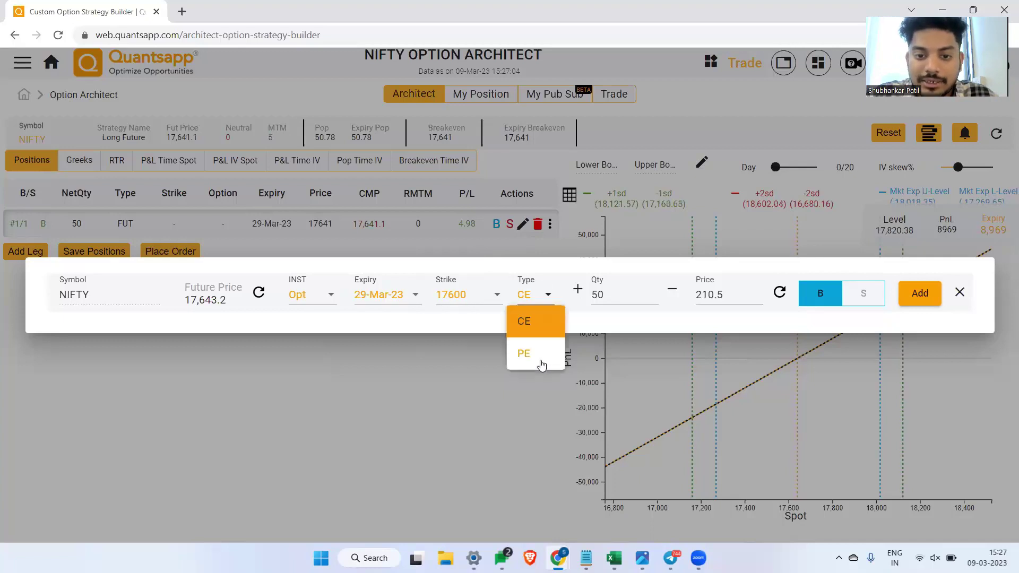
left_click(542, 364)
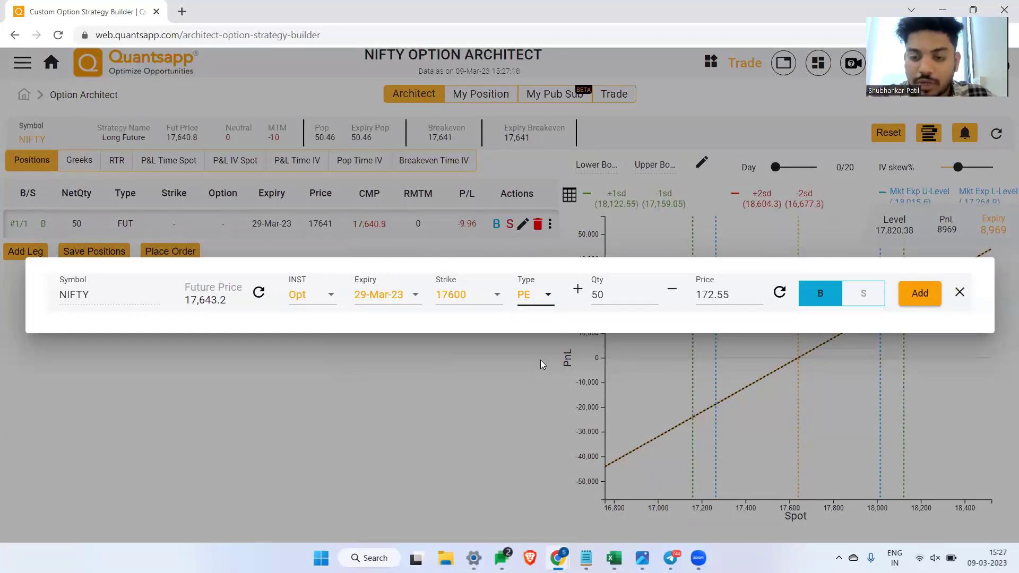
Add the 17600 put leg and check the 17,814 expiry breakeven.
left_click(903, 296)
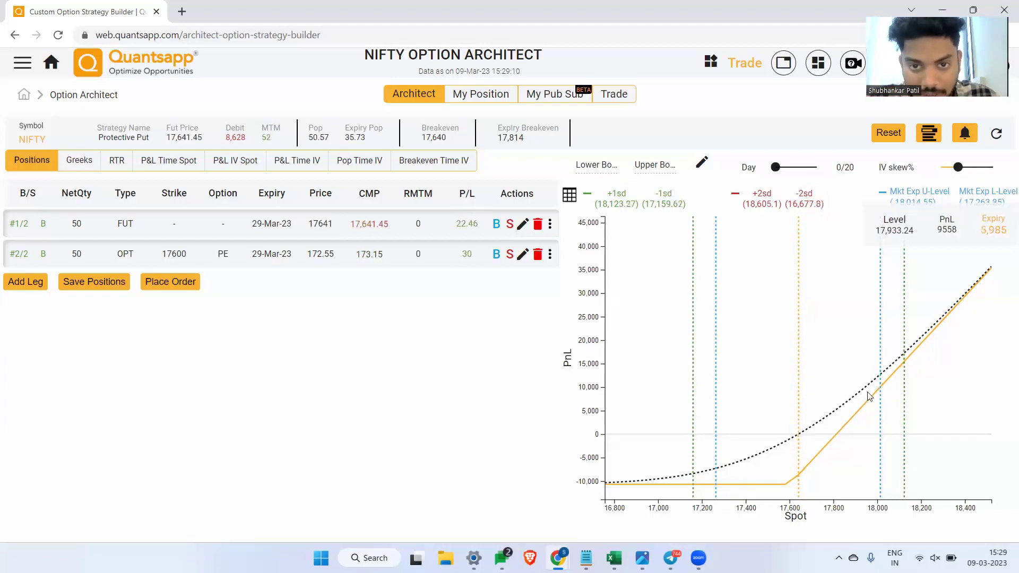
mouse_move(494, 130)
left_mouse_down()
mouse_move(557, 140)
mouse_move(531, 133)
left_mouse_up()
left_click(524, 139)
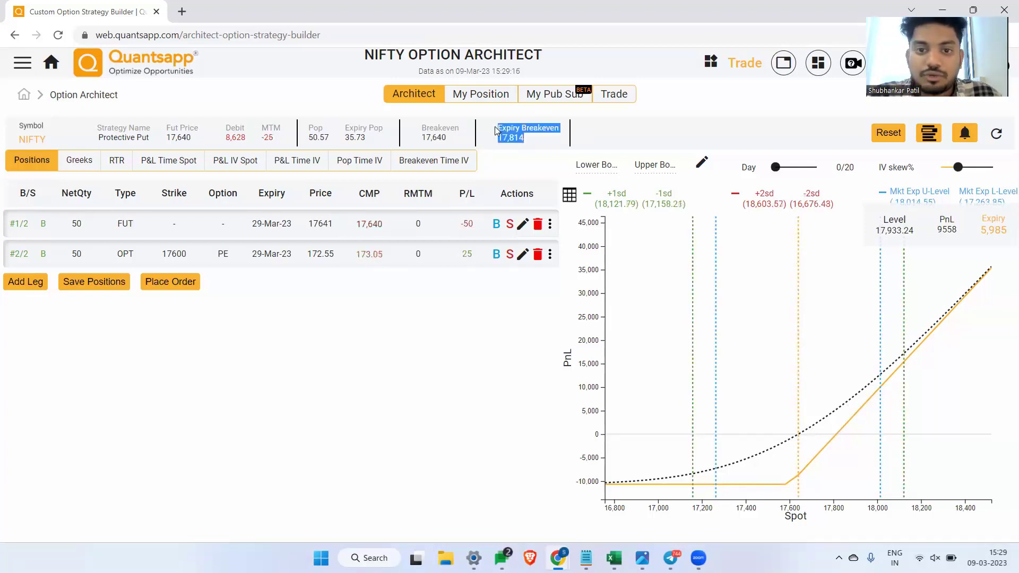
left_click(540, 137)
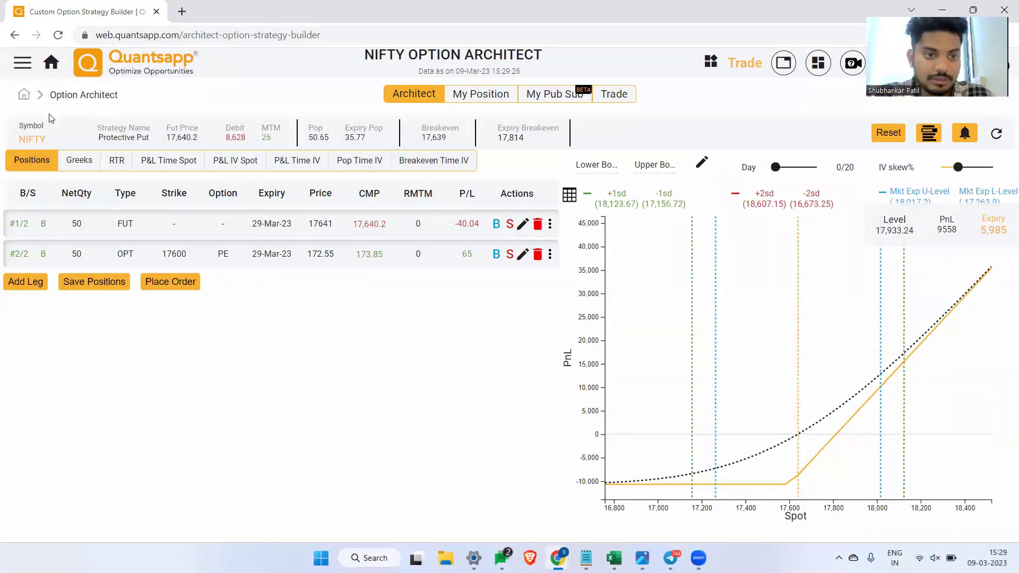
Display the Greeks for both legs and highlight the Vega column.
left_click(79, 161)
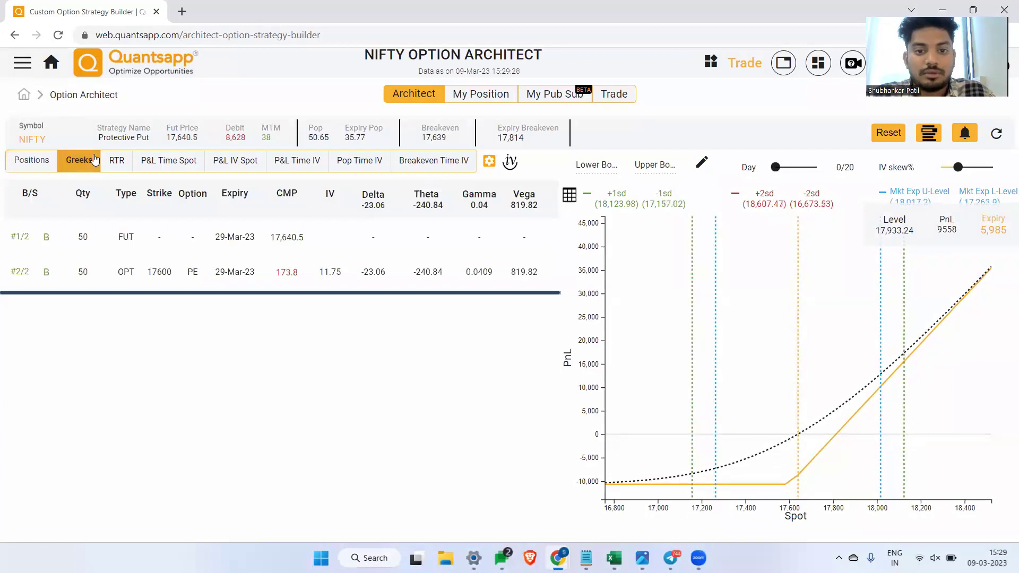
double_click(524, 194)
left_click(539, 206)
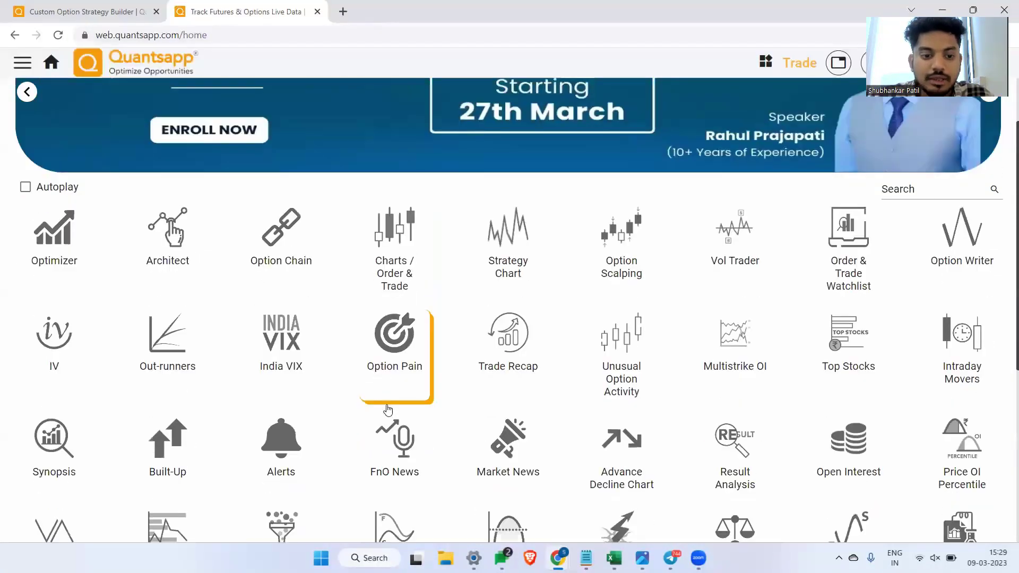
Search tools for 'india', open the India VIX chart, then return to the strategy builder.
scroll(504, 425, "down", 3)
scroll(557, 443, "down", 2)
scroll(557, 444, "up", 5)
left_click(911, 176)
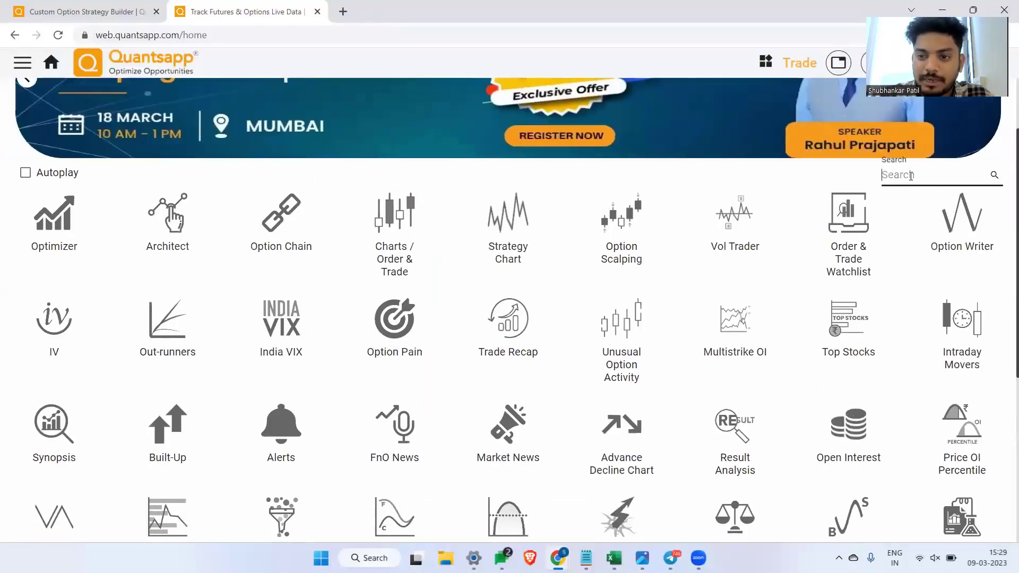
type("india")
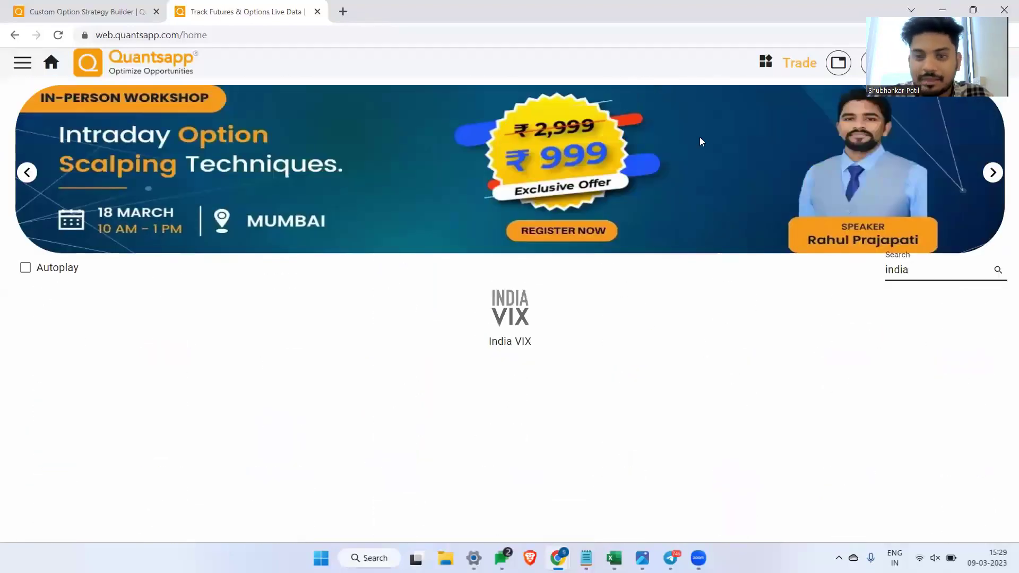
left_click(565, 318)
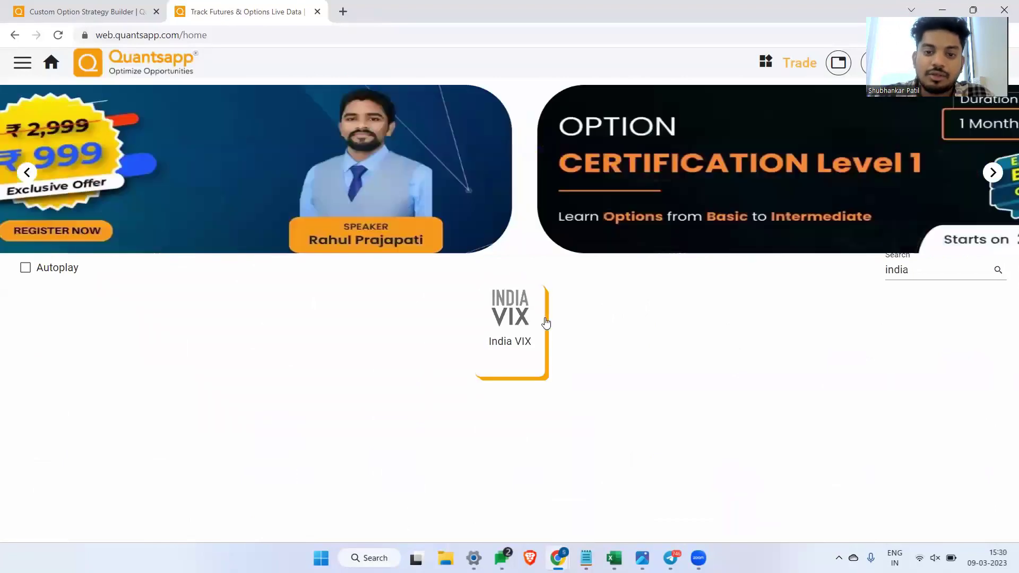
left_click(530, 328)
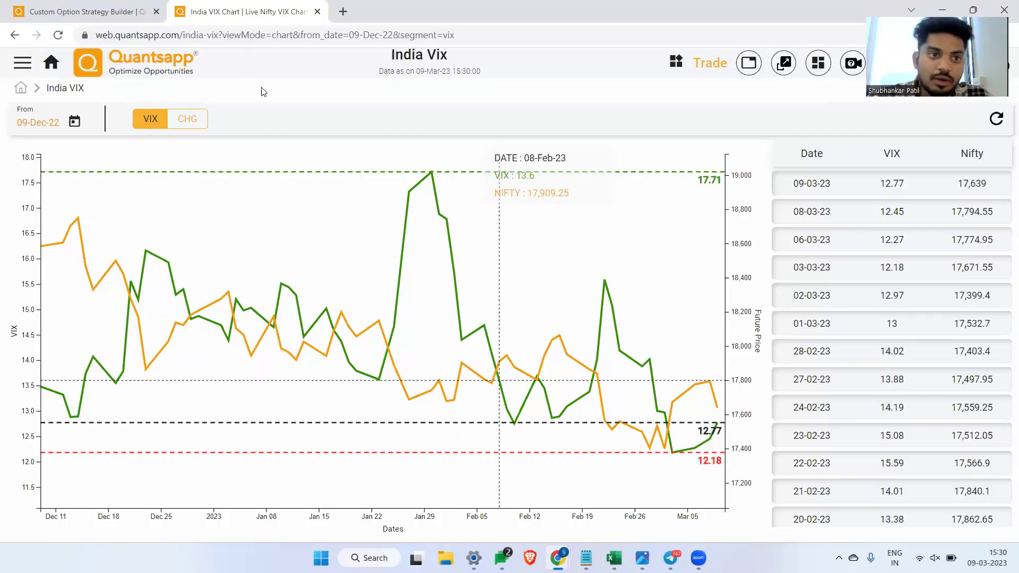
left_click(128, 5)
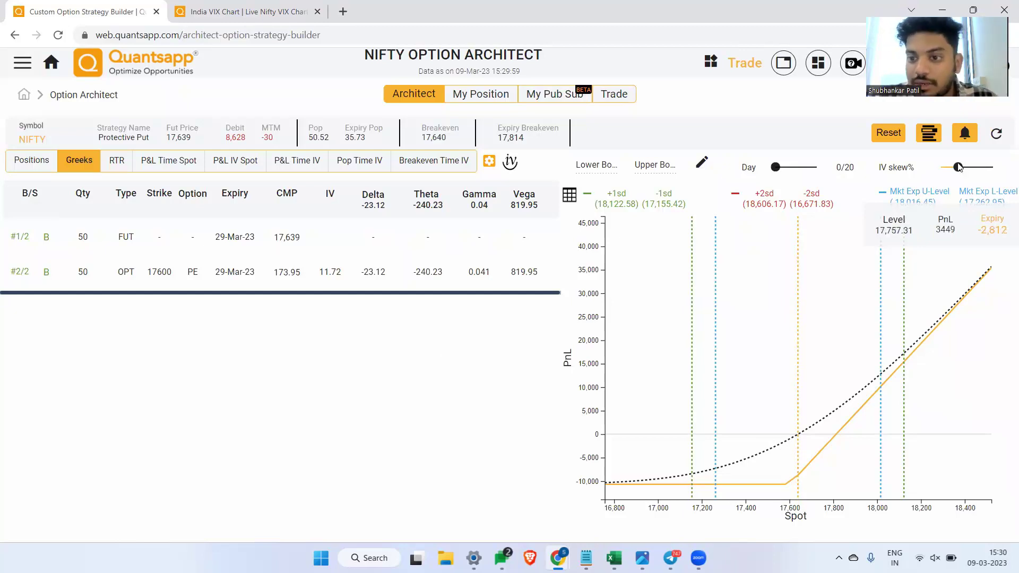
Nudge the IV skew slider and move the Day slider to 10 of 20.
left_click_drag(959, 167, 961, 169)
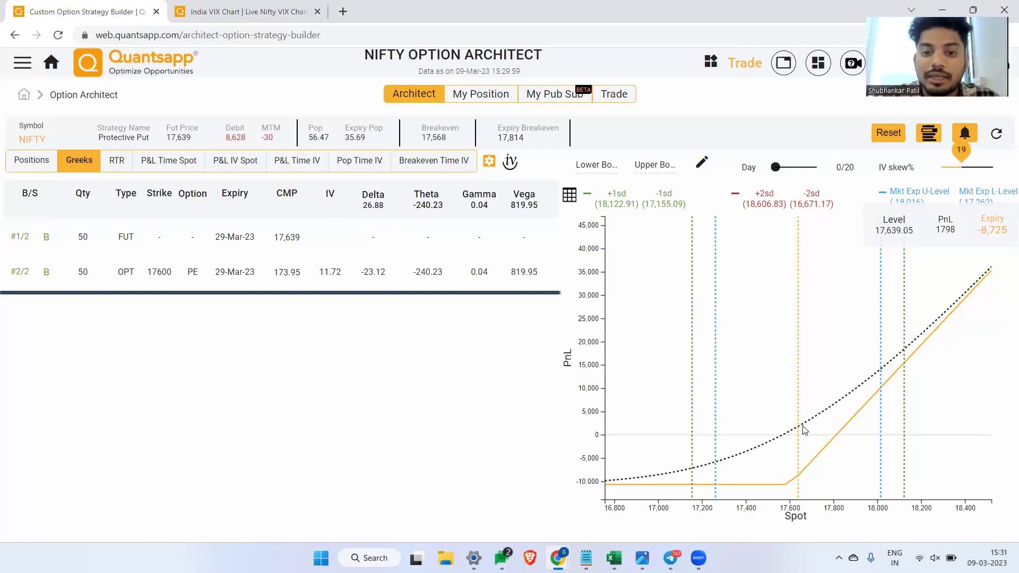
left_click_drag(777, 169, 793, 167)
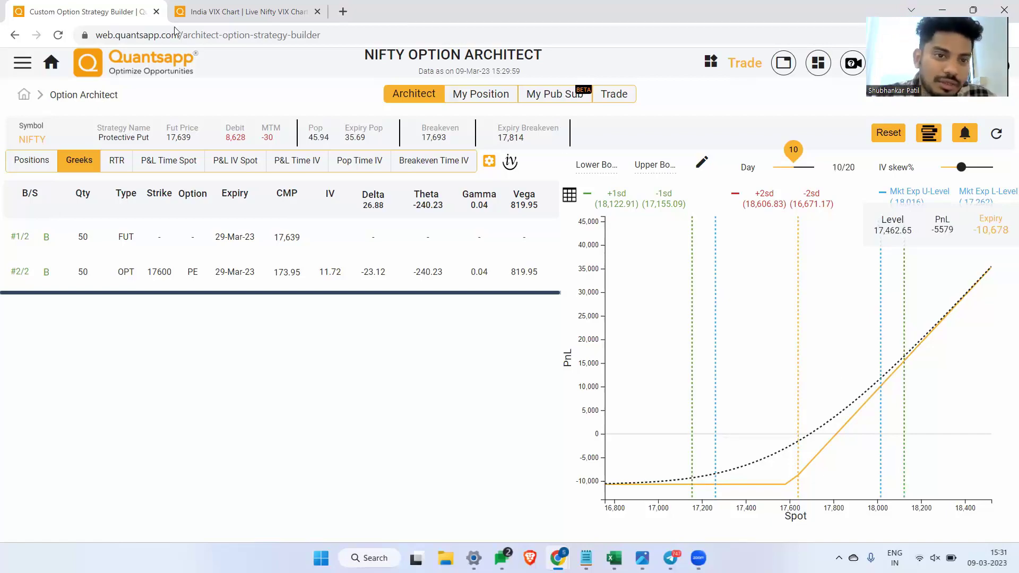
Return to the Quantsapp home page and scroll to Synopsis, Straddle Index and Backtesting.
left_click(223, 11)
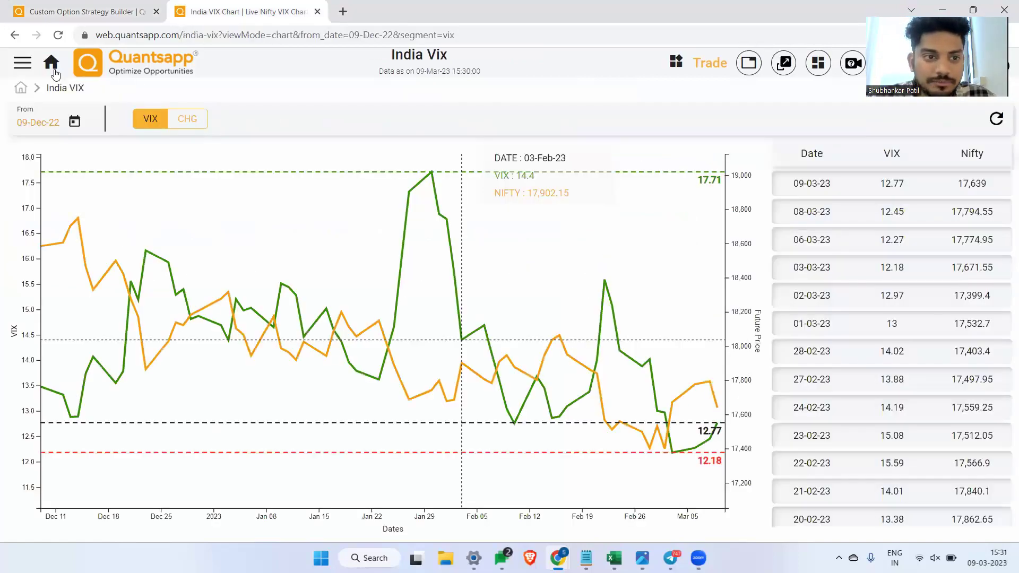
left_click(53, 68)
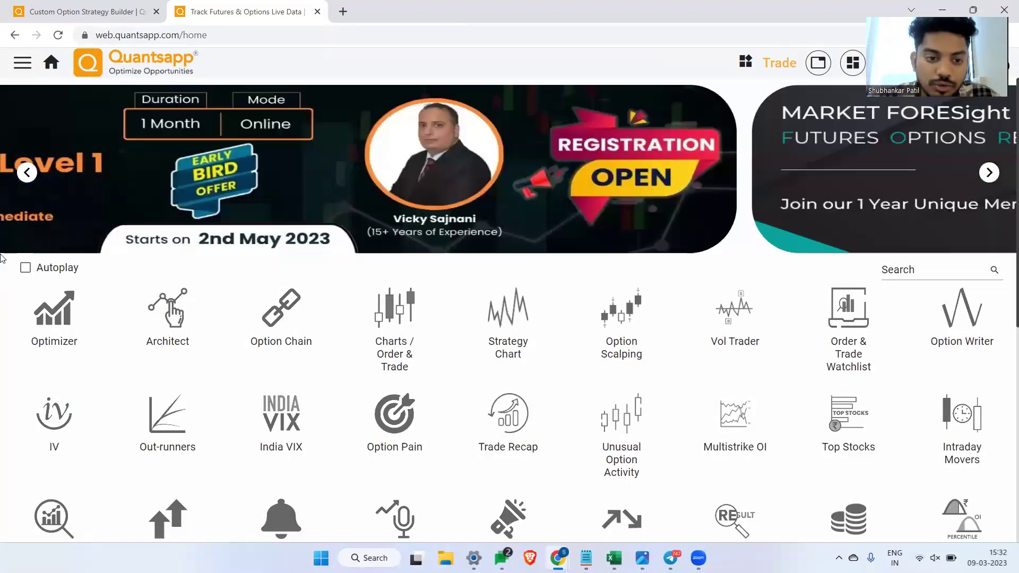
scroll(448, 322, "down", 5)
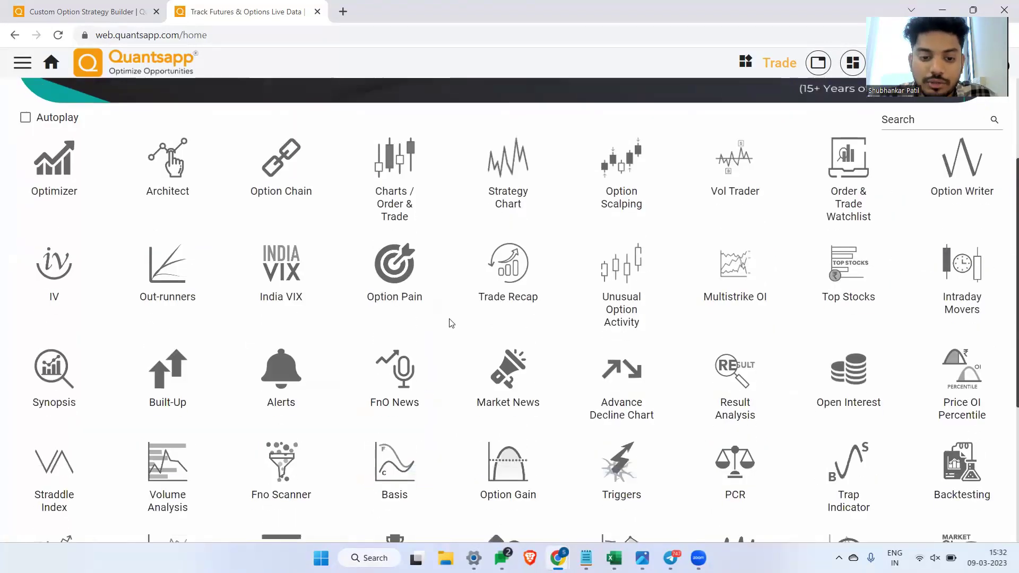